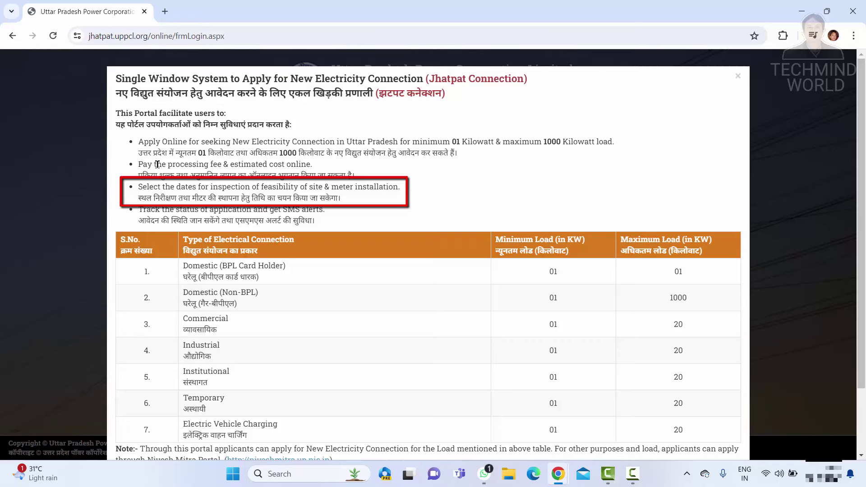
- Scroll through the portal's introduction notice and close it to reveal the login form
{"action": "scroll", "coordinate": [158, 165], "scroll_direction": "down", "scroll_amount": 2}
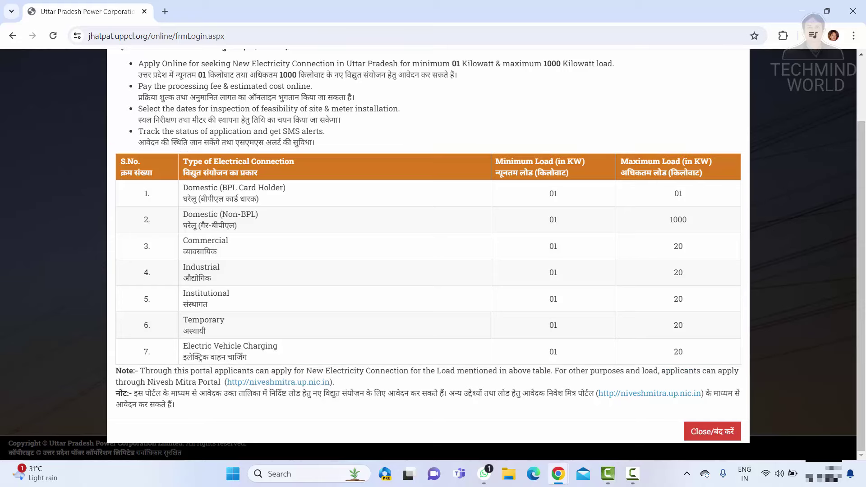
{"action": "left_click", "coordinate": [708, 432]}
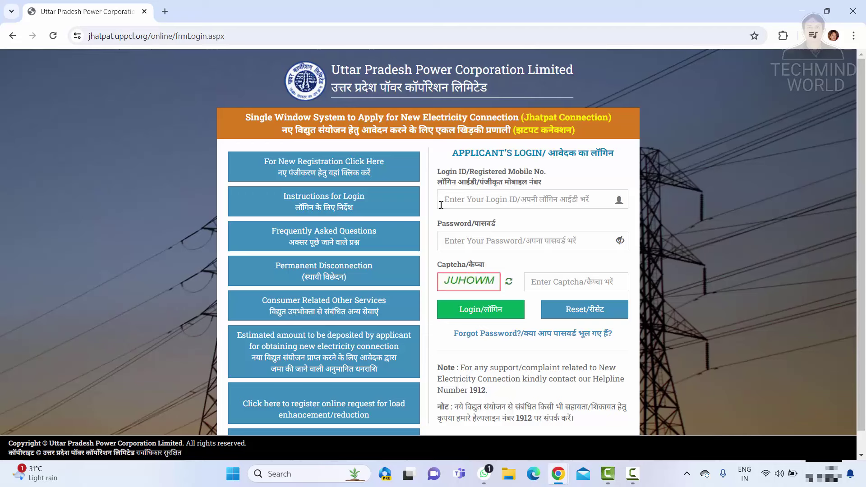
- Register a new applicant with their name, date of birth, e-mail, mobile number and captcha
{"action": "left_click", "coordinate": [324, 172]}
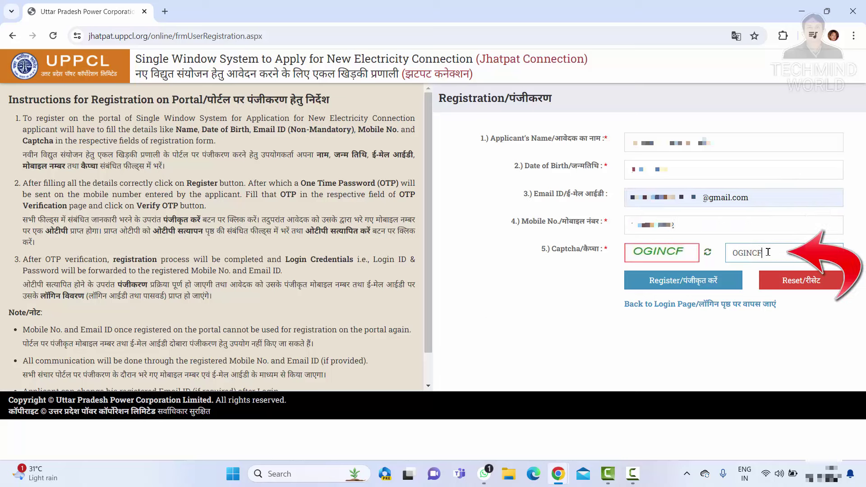
{"action": "left_click", "coordinate": [671, 288]}
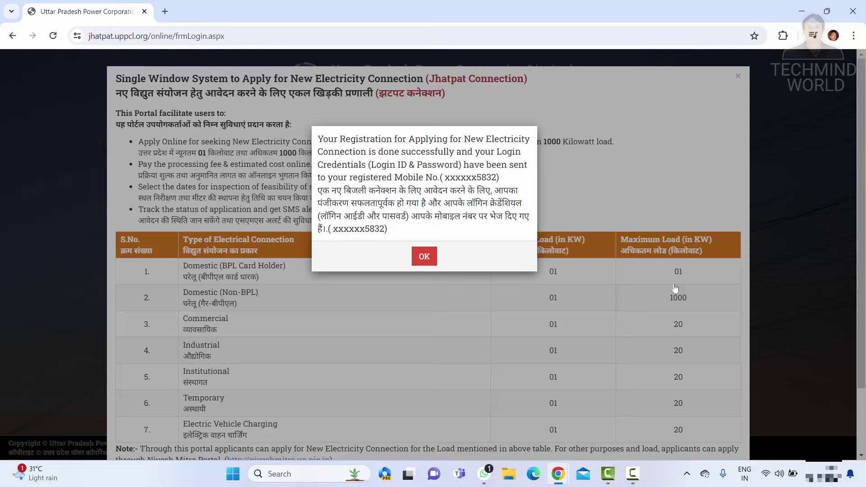
- Acknowledge the registration success message and close the introduction popup again
{"action": "left_click", "coordinate": [426, 261]}
{"action": "scroll", "coordinate": [686, 311], "scroll_direction": "down", "scroll_amount": 2}
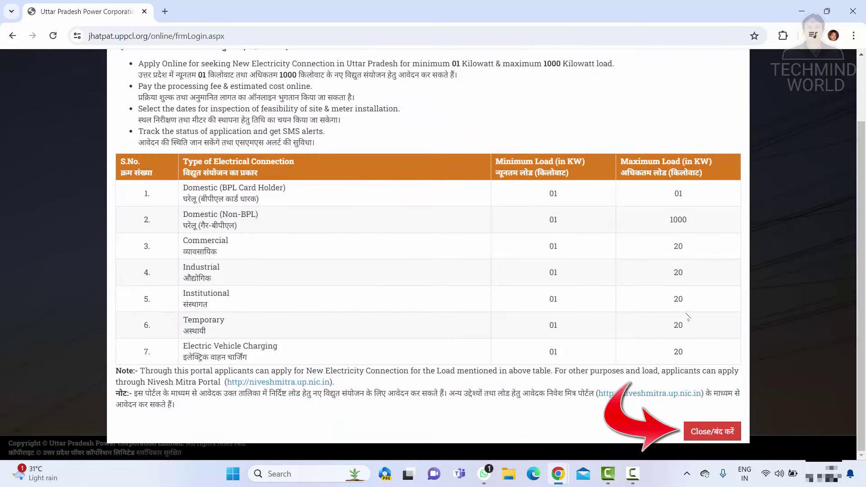
{"action": "left_click", "coordinate": [713, 431]}
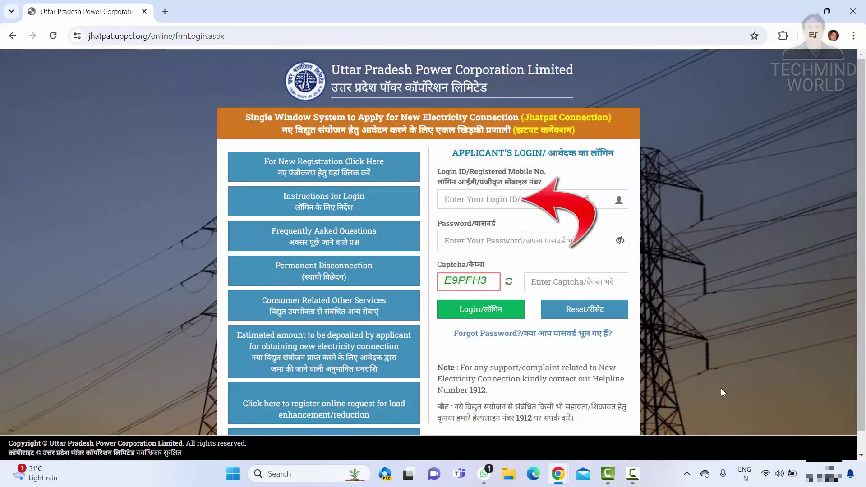
- Log in with the registered login ID, account password and the captcha shown
{"action": "left_click", "coordinate": [578, 195]}
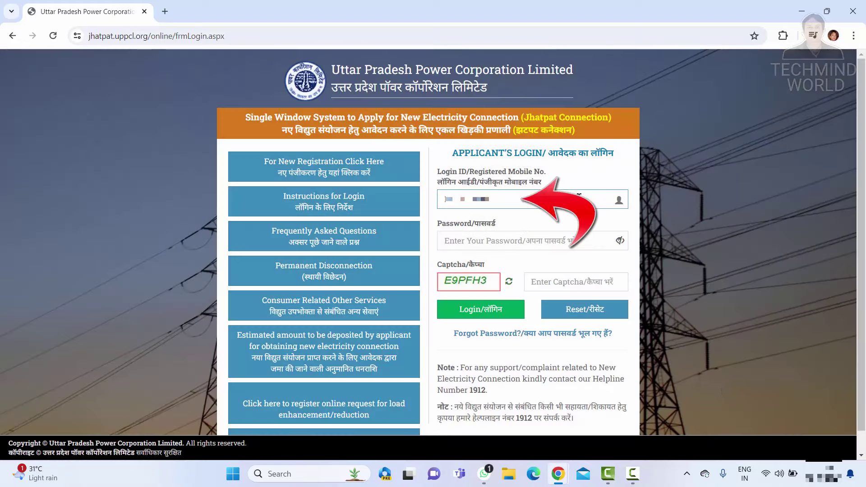
{"action": "left_click", "coordinate": [506, 244]}
{"action": "type", "text": "••••••••"}
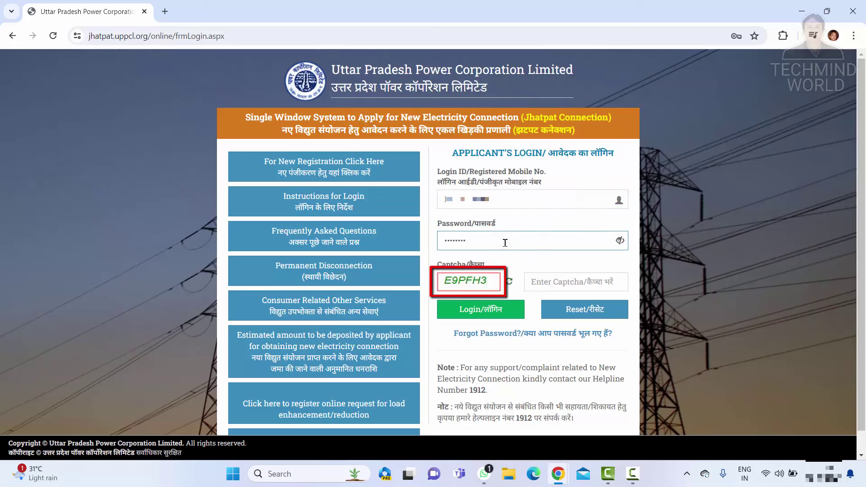
{"action": "left_click", "coordinate": [561, 280]}
{"action": "type", "text": "E9PFH3"}
{"action": "left_click", "coordinate": [467, 310]}
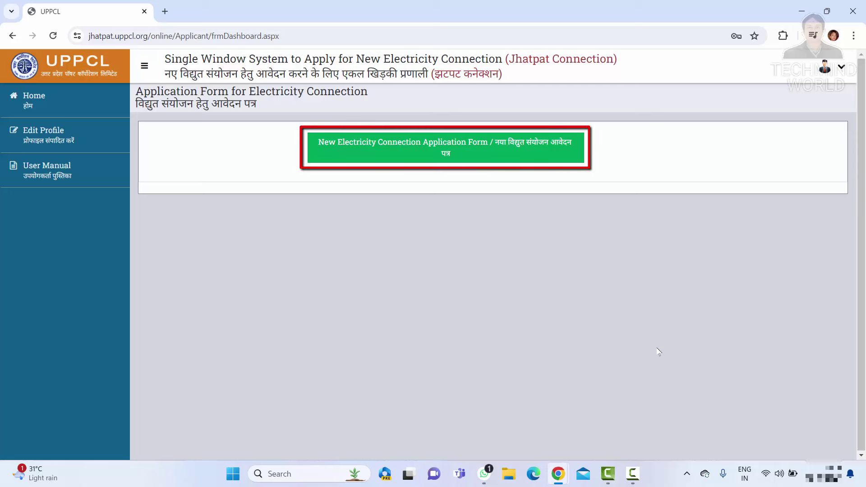
- Start a new application from the New Electricity Connection Application Form and view the blank Step-1 form
{"action": "left_click", "coordinate": [453, 154]}
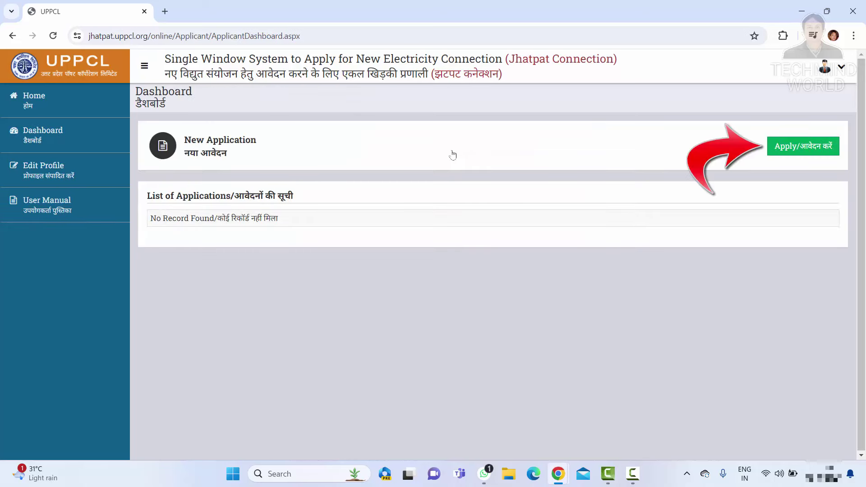
{"action": "left_click", "coordinate": [807, 147]}
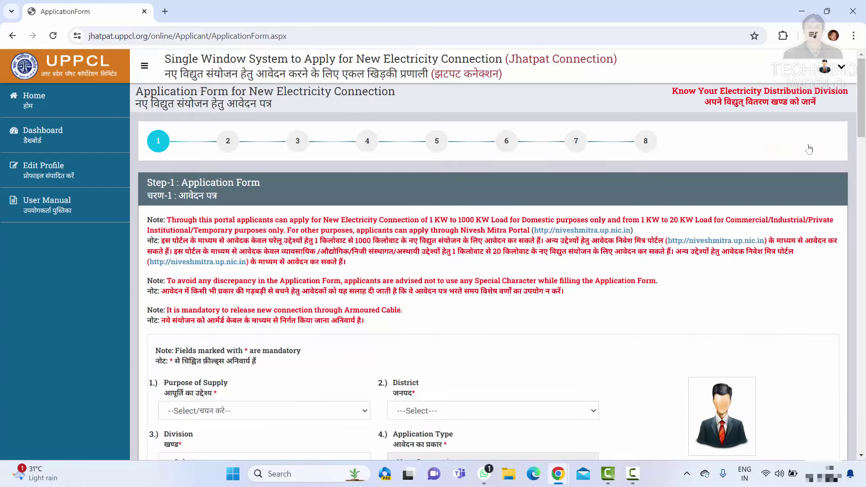
{"action": "left_click_drag", "start_coordinate": [855, 100], "coordinate": [855, 155]}
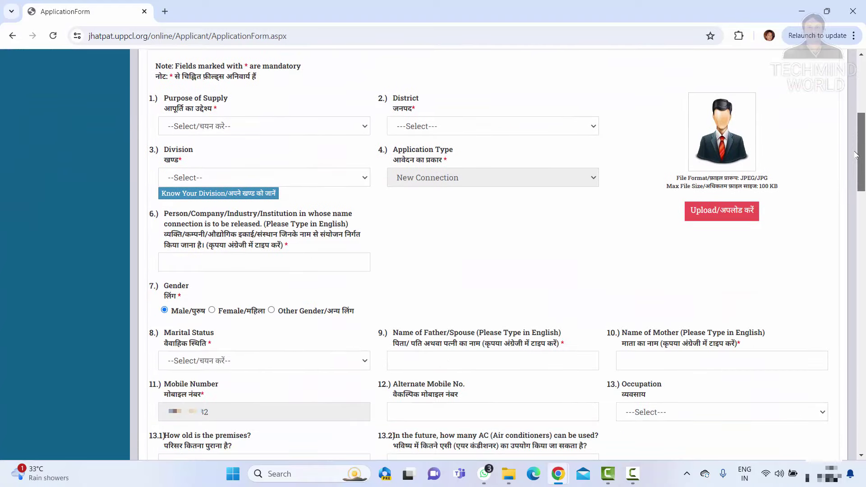
- Try Domestic with its multi-point and BPL options, then set Purpose of Supply to Temporary
{"action": "left_click", "coordinate": [368, 130]}
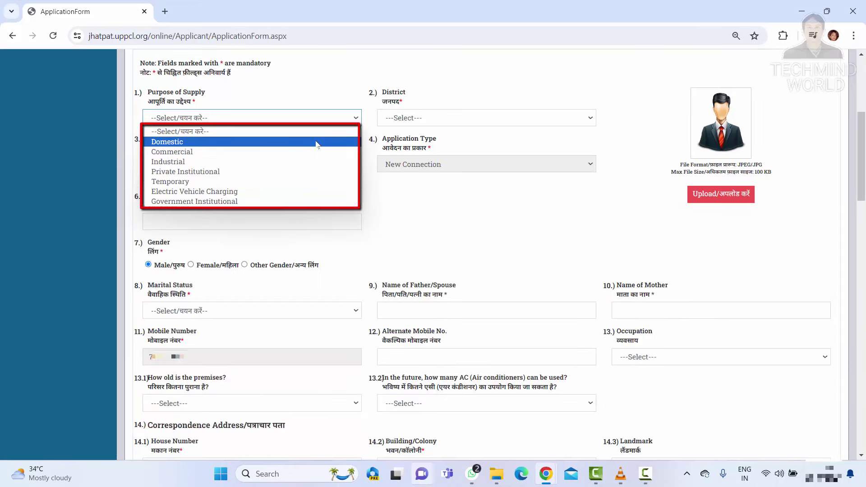
{"action": "left_click", "coordinate": [199, 143]}
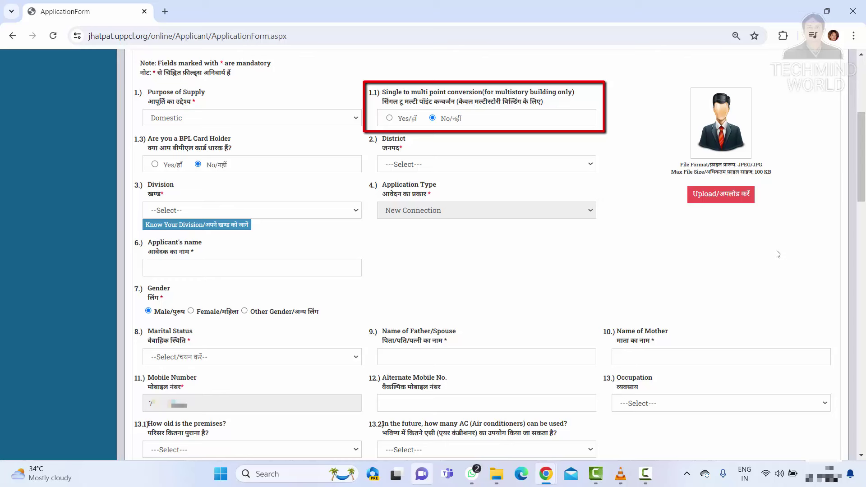
{"action": "left_click", "coordinate": [389, 119]}
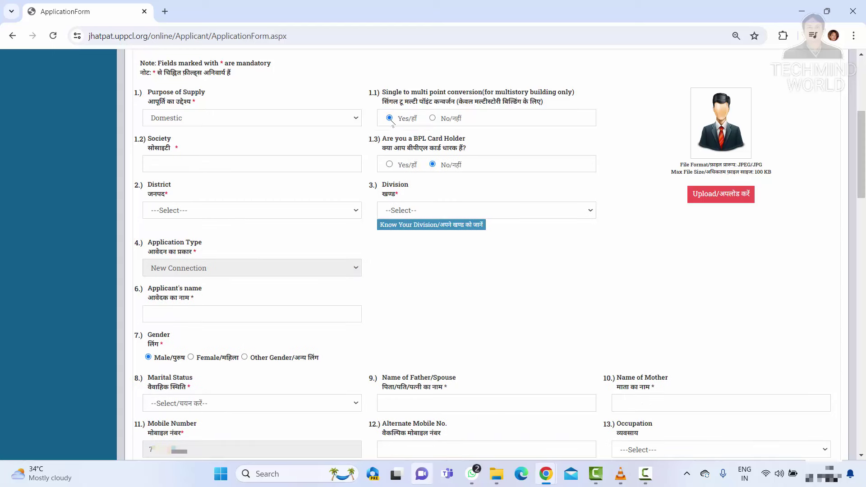
{"action": "left_click", "coordinate": [432, 118]}
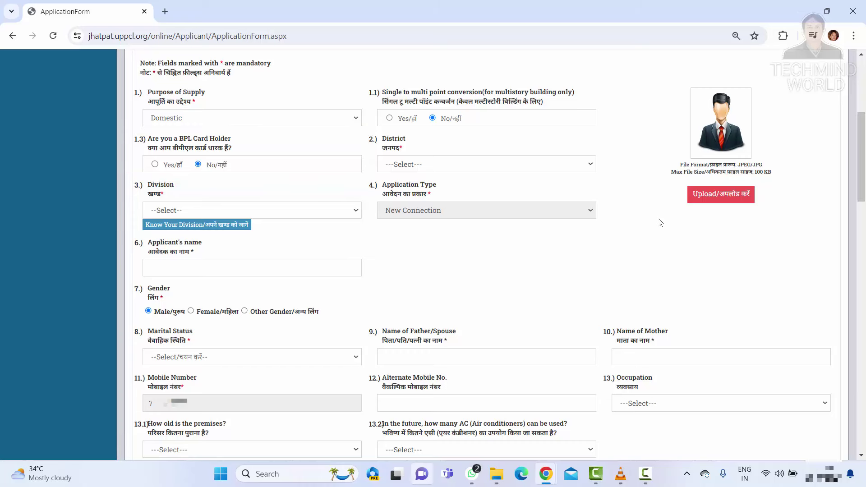
{"action": "left_click", "coordinate": [155, 164]}
{"action": "left_click", "coordinate": [198, 164]}
{"action": "left_click", "coordinate": [335, 119]}
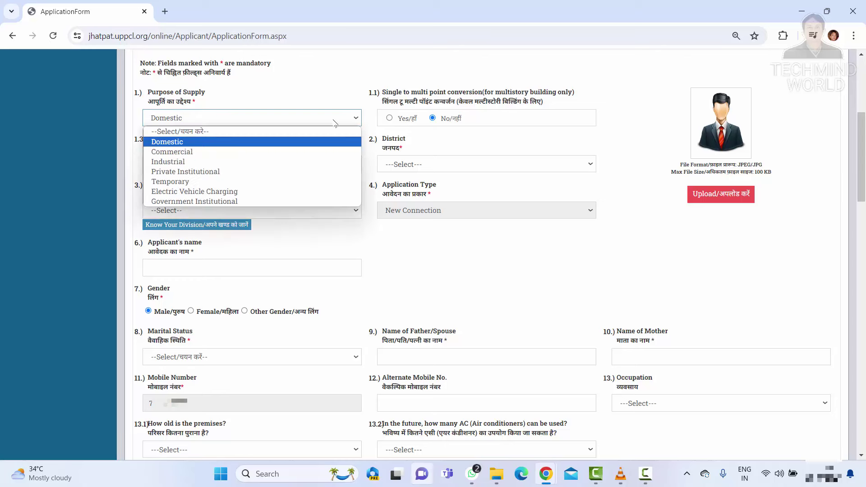
{"action": "left_click", "coordinate": [190, 182]}
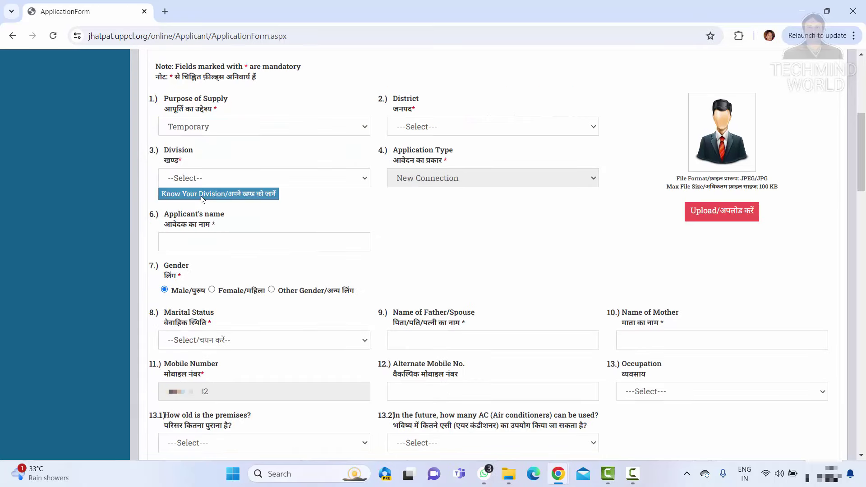
- Choose MORADABAD as the District and EUDD II MORADABAD as the Division
{"action": "left_click", "coordinate": [593, 128]}
{"action": "scroll", "coordinate": [559, 219], "scroll_direction": "down", "scroll_amount": 9}
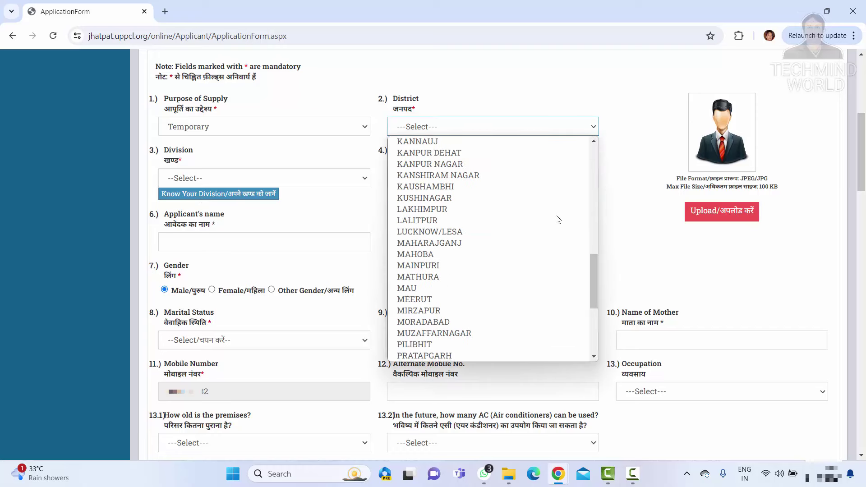
{"action": "left_click", "coordinate": [459, 322]}
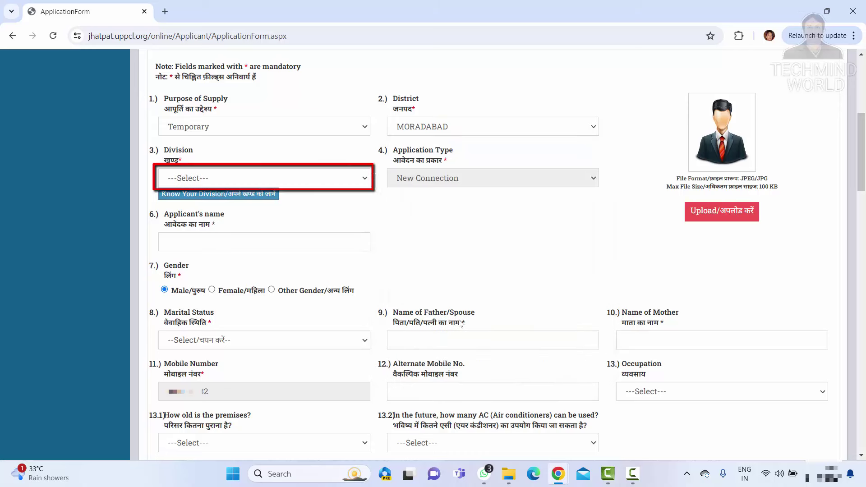
{"action": "left_click", "coordinate": [325, 181]}
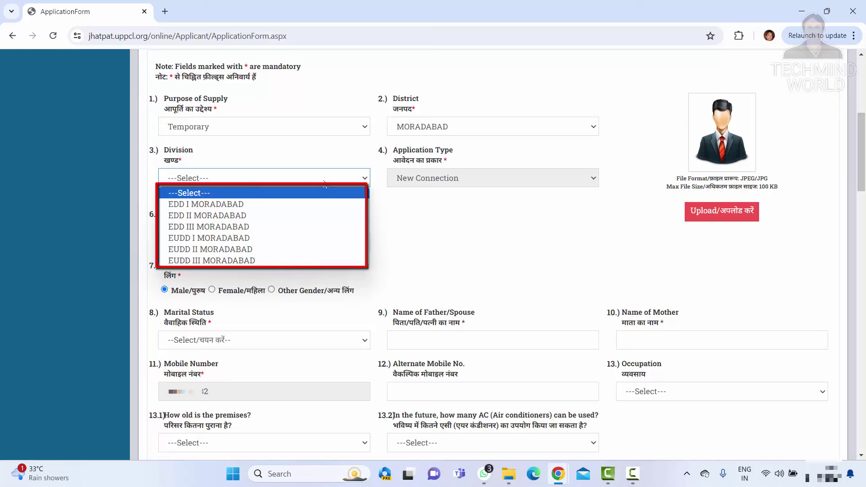
{"action": "left_click", "coordinate": [343, 249]}
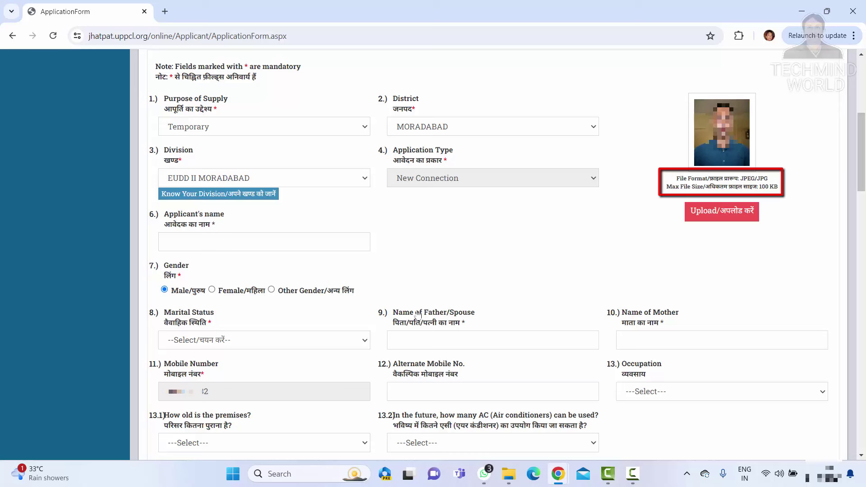
- Enter the applicant's name, marital status Married, father/spouse and mother names, and alternate mobile number
{"action": "left_click", "coordinate": [263, 243]}
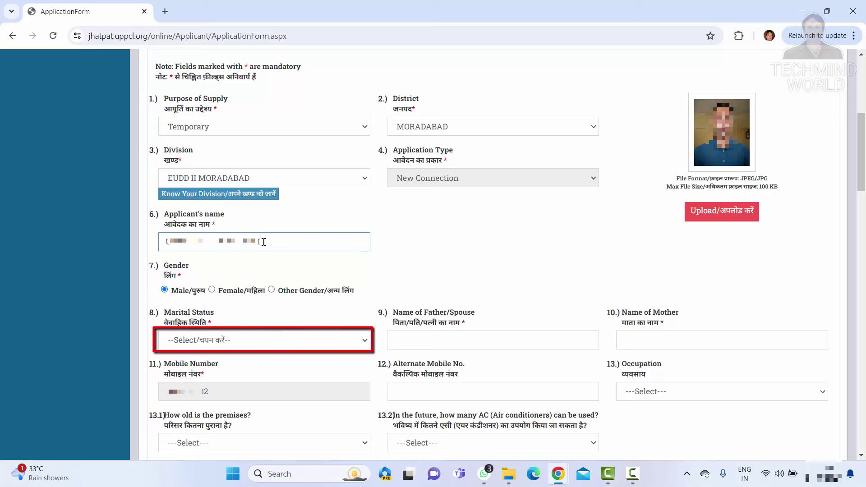
{"action": "left_click", "coordinate": [325, 344]}
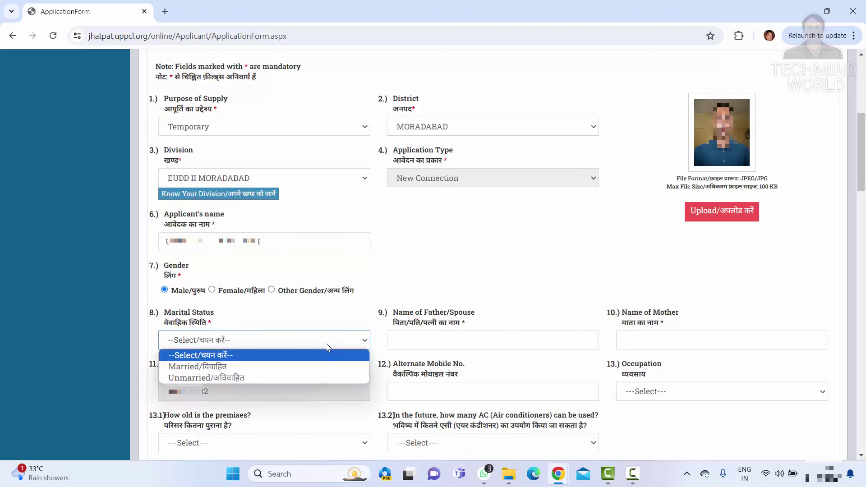
{"action": "left_click", "coordinate": [203, 366]}
{"action": "left_click", "coordinate": [456, 342]}
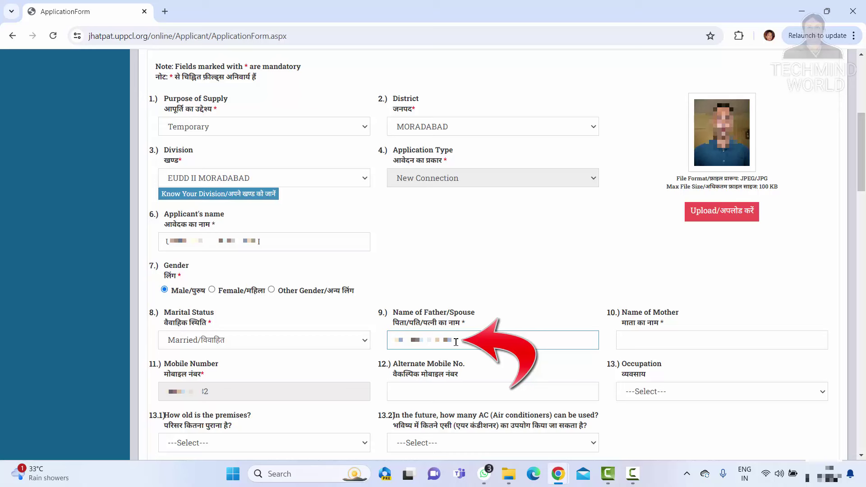
{"action": "left_click", "coordinate": [659, 343]}
{"action": "key", "text": "ctrl+v"}
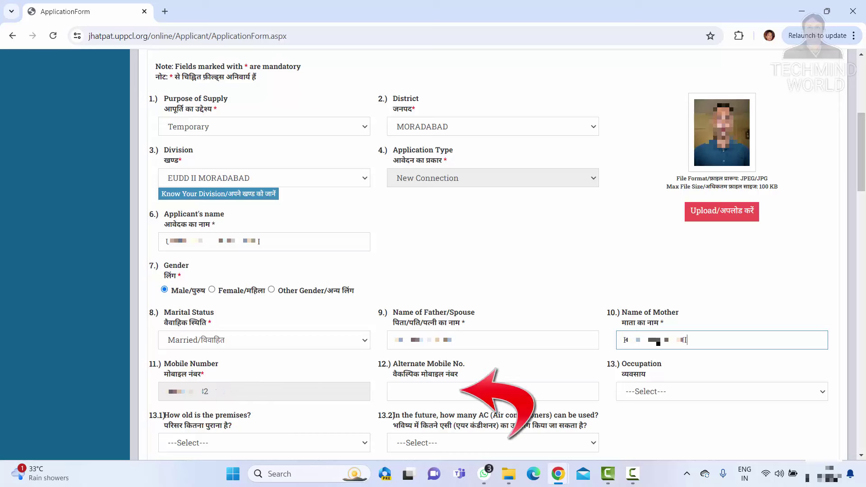
{"action": "key", "text": "Tab"}
{"action": "type", "text": "7"}
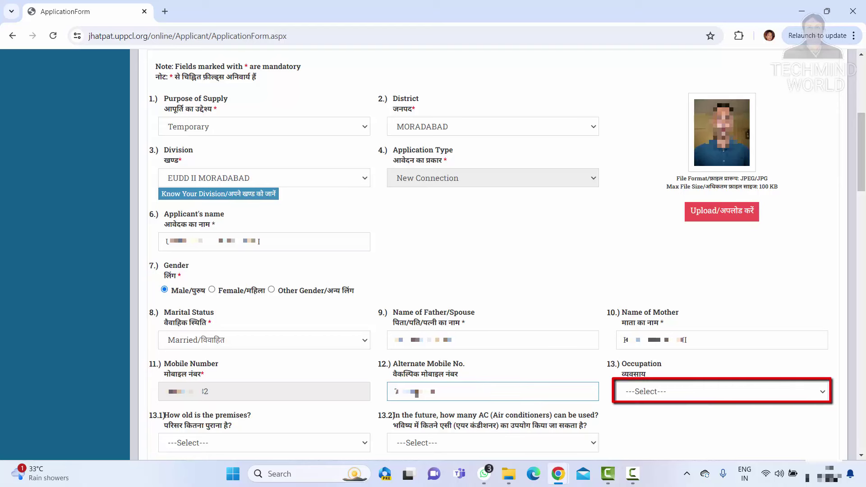
- Set the Occupation to Others and scroll down to section 13.1
{"action": "left_click", "coordinate": [739, 399]}
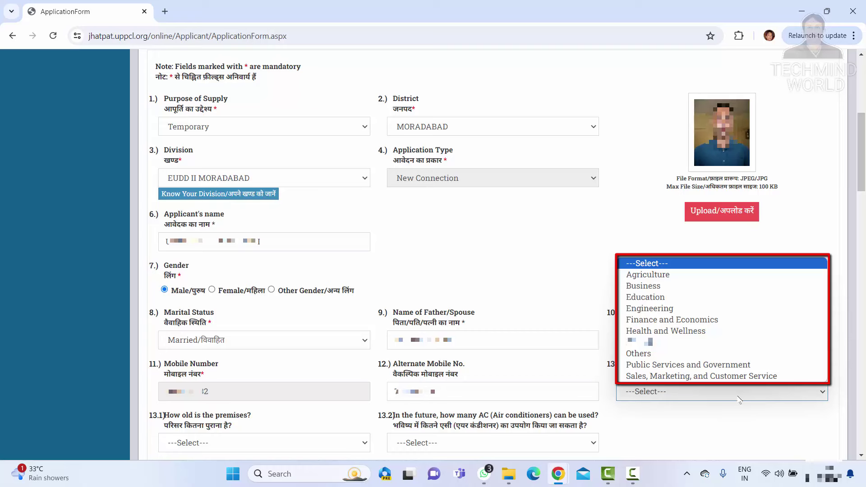
{"action": "left_click", "coordinate": [650, 354]}
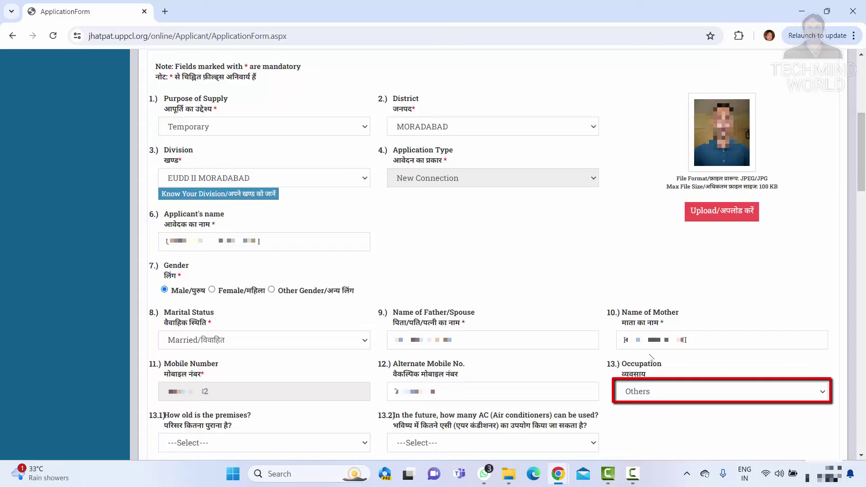
{"action": "scroll", "coordinate": [650, 356], "scroll_direction": "down", "scroll_amount": 8}
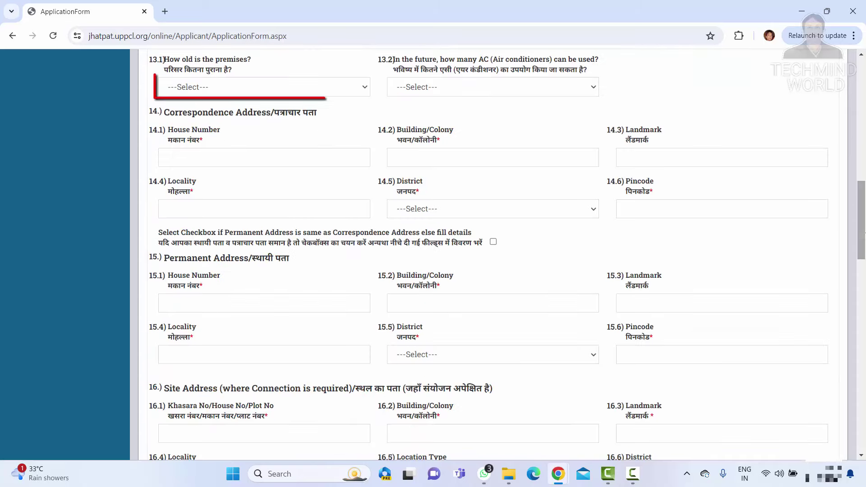
- Mark the premises age as New and set future air conditioners to 01
{"action": "left_click", "coordinate": [311, 88]}
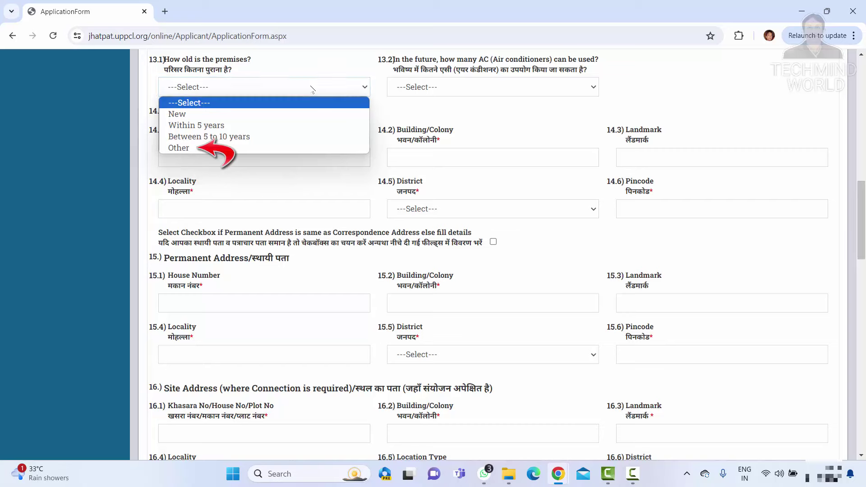
{"action": "left_click", "coordinate": [212, 114]}
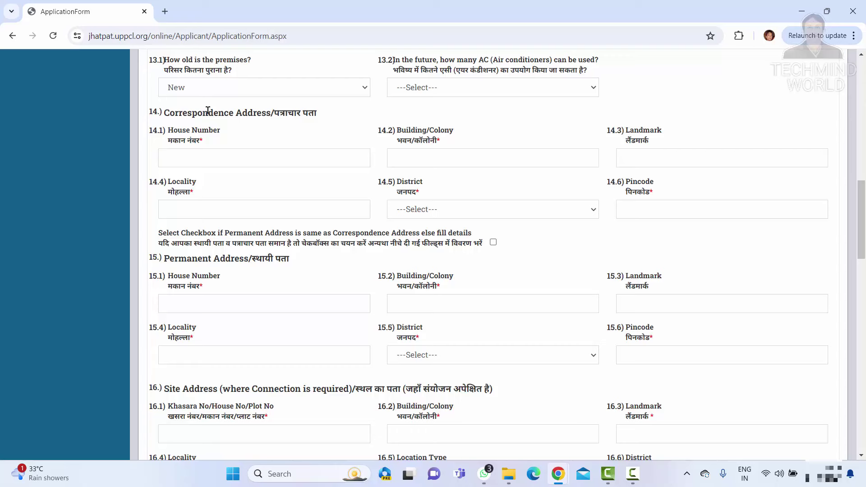
{"action": "left_click", "coordinate": [443, 92]}
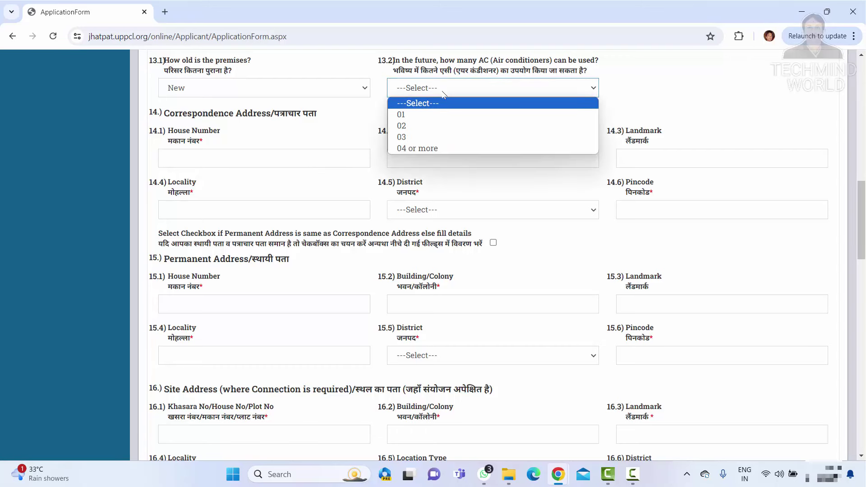
{"action": "left_click", "coordinate": [412, 114]}
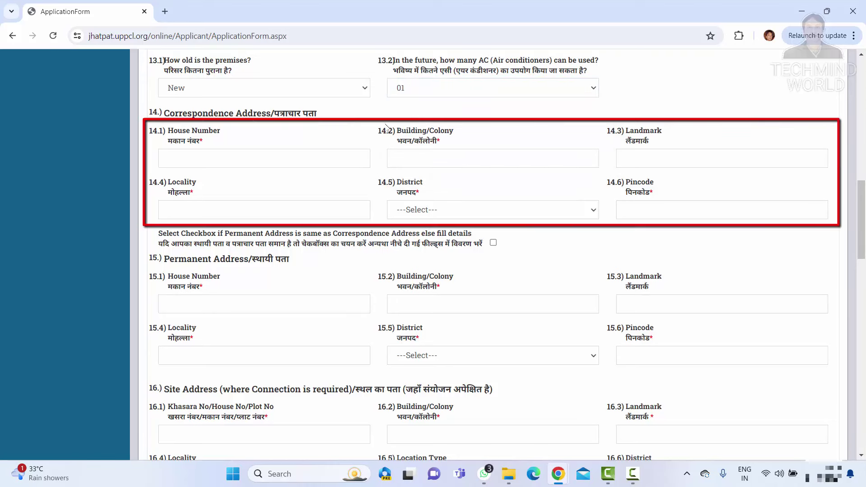
- Enter the correspondence house number, building/colony, landmark and locality
{"action": "left_click", "coordinate": [318, 154]}
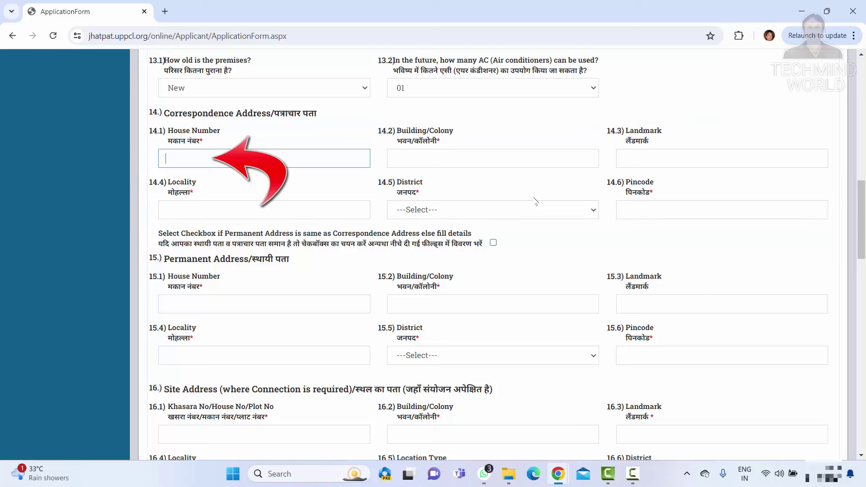
{"action": "type", "text": "03"}
{"action": "left_click", "coordinate": [516, 161]}
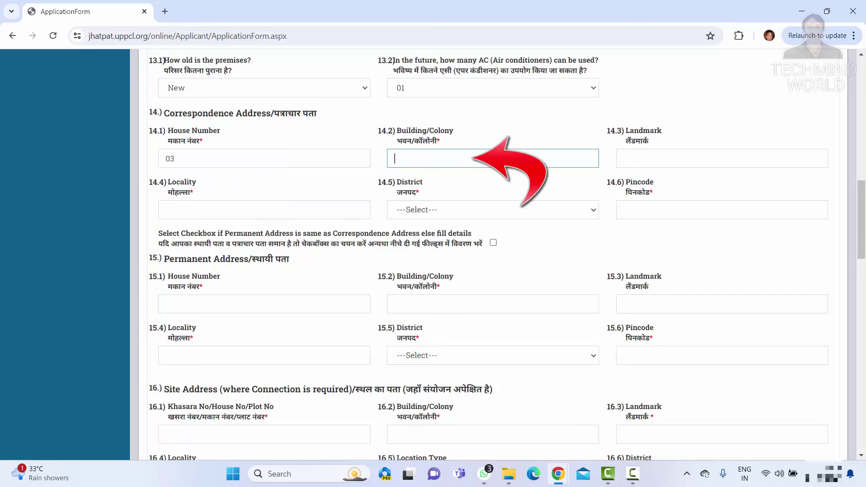
{"action": "type", "text": "Shiv Nagar Colony"}
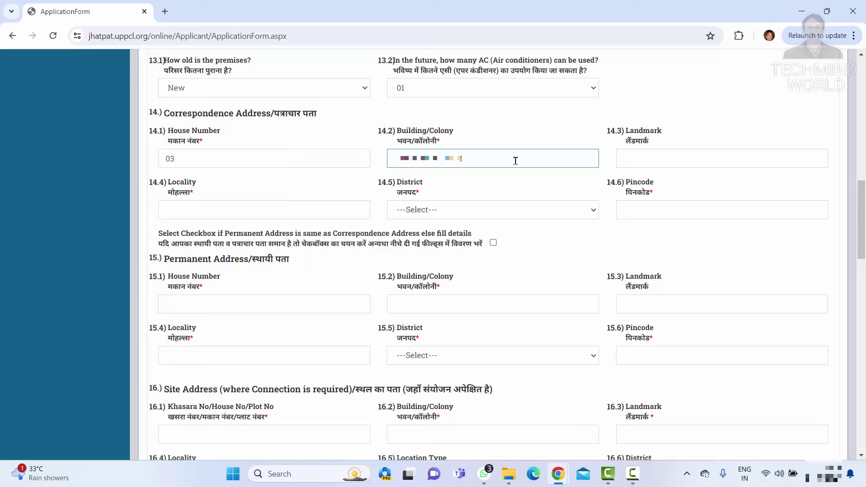
{"action": "left_click", "coordinate": [677, 163]}
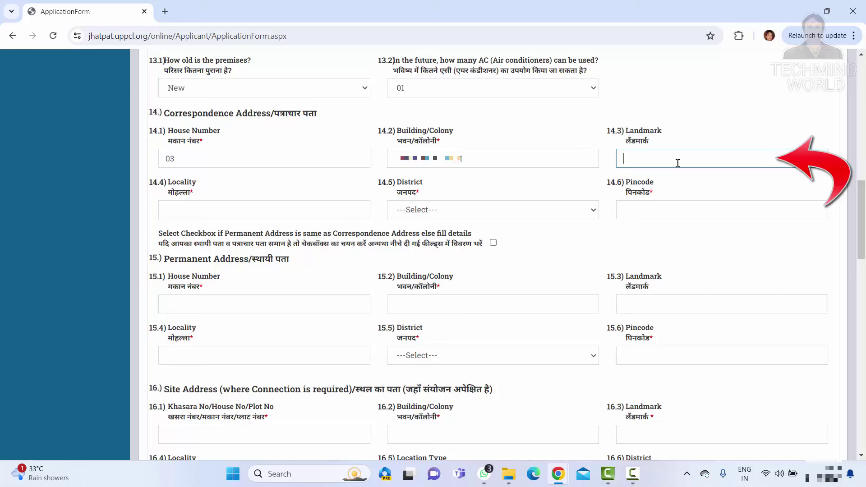
{"action": "type", "text": "Kali Mandir ke paas"}
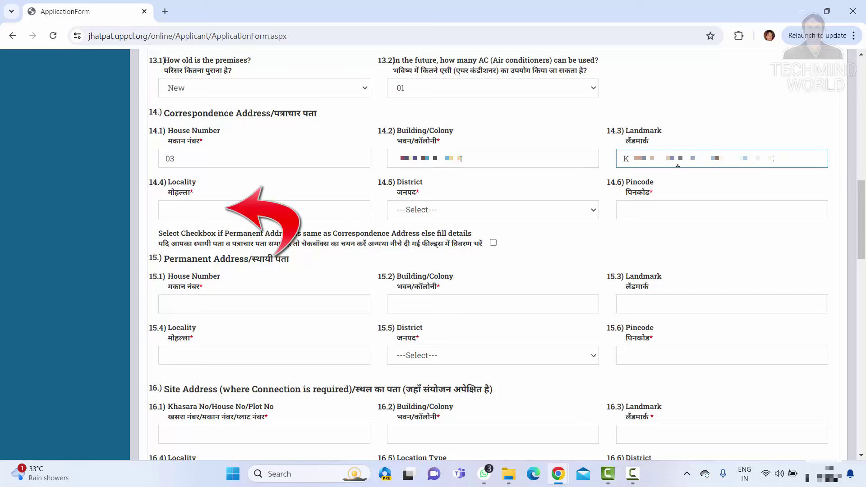
{"action": "left_click", "coordinate": [313, 206]}
{"action": "type", "text": "Indira Nagar"}
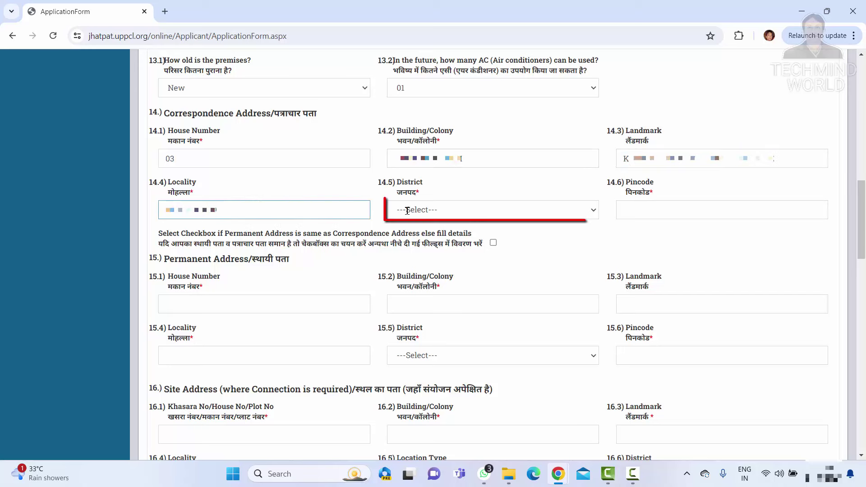
- Select MORADABAD as the correspondence district and enter the pincode
{"action": "left_click", "coordinate": [493, 215]}
{"action": "type", "text": "mo"}
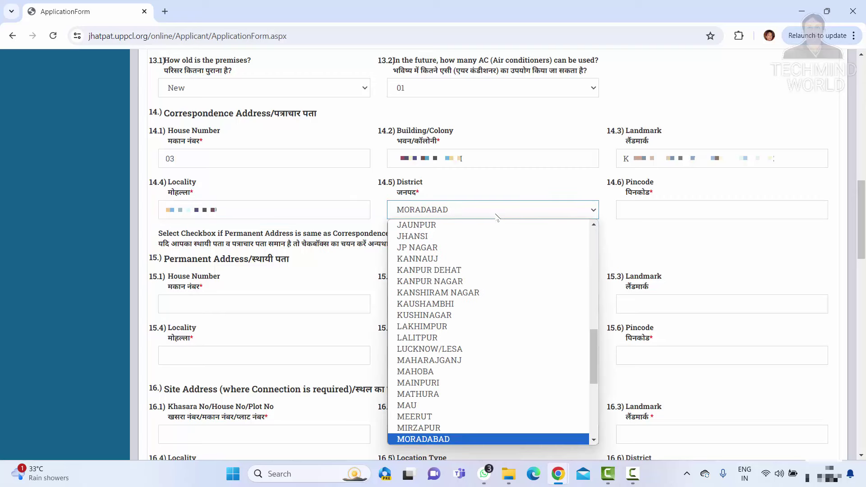
{"action": "key", "text": "Return"}
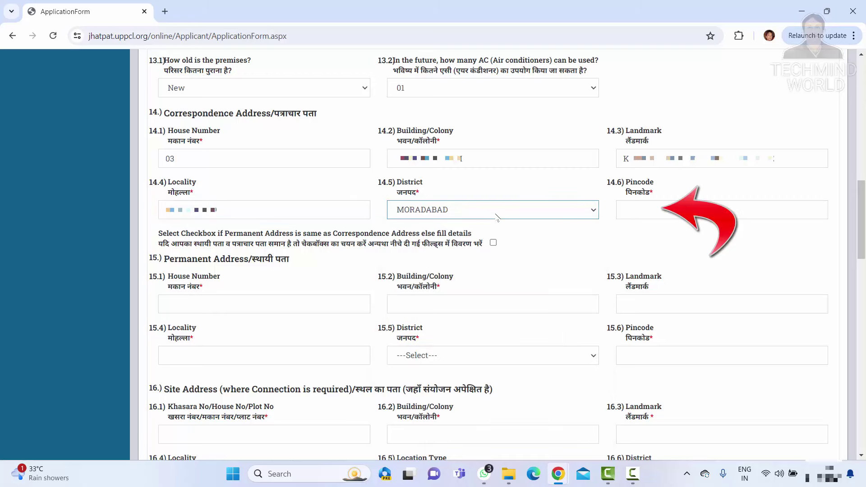
{"action": "key", "text": "Tab"}
{"action": "type", "text": "2440"}
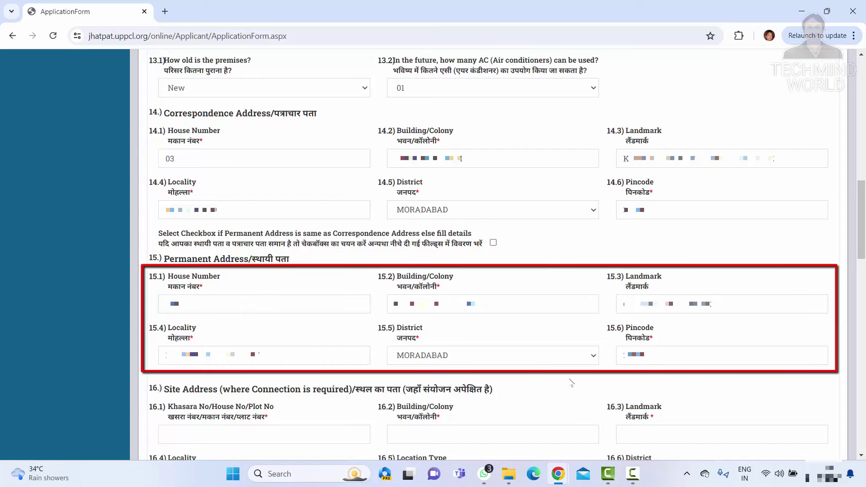
- Scroll down to the Site Address section 16 of the form
{"action": "scroll", "coordinate": [572, 382], "scroll_direction": "down", "scroll_amount": 7}
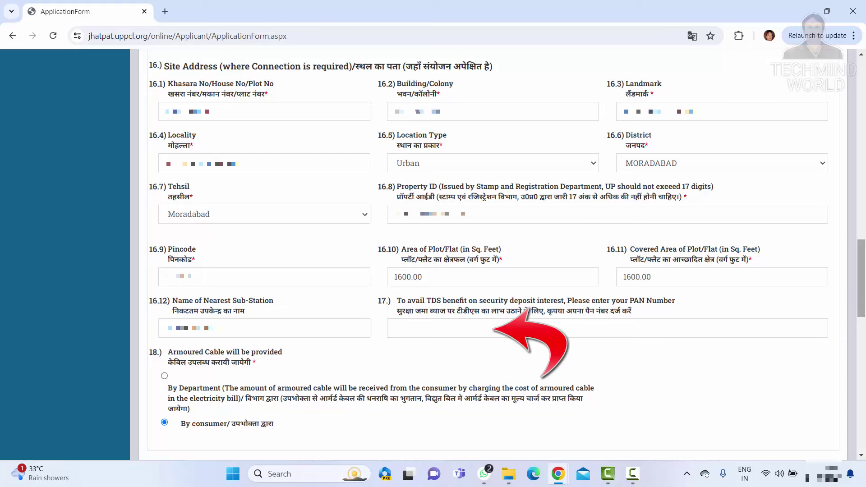
- Scroll down to the 18.) Enclosures section of the application form
{"action": "scroll", "coordinate": [493, 252], "scroll_direction": "down", "scroll_amount": 5}
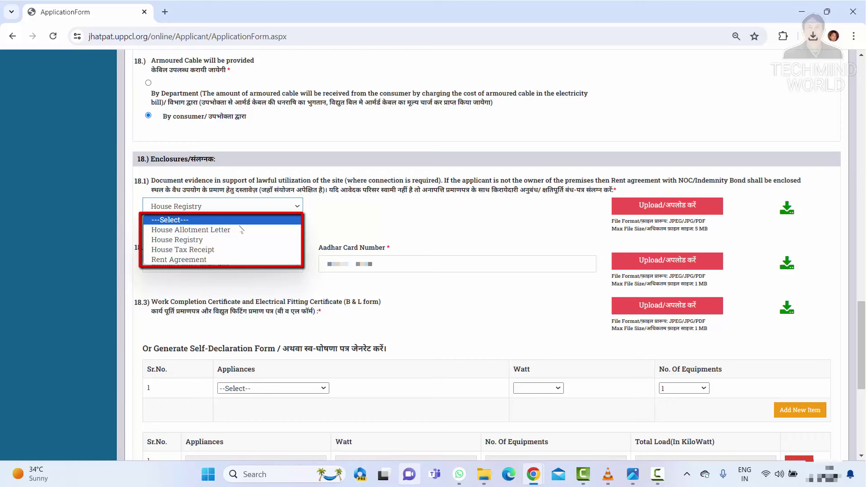
- Confirm House Registry as the site evidence document and keep Aadhar Card as ID proof
{"action": "left_click", "coordinate": [199, 240]}
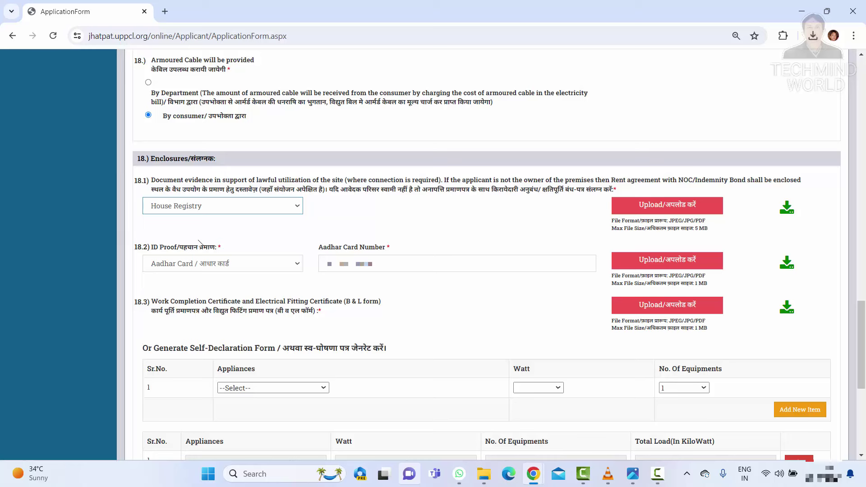
{"action": "left_click", "coordinate": [223, 263]}
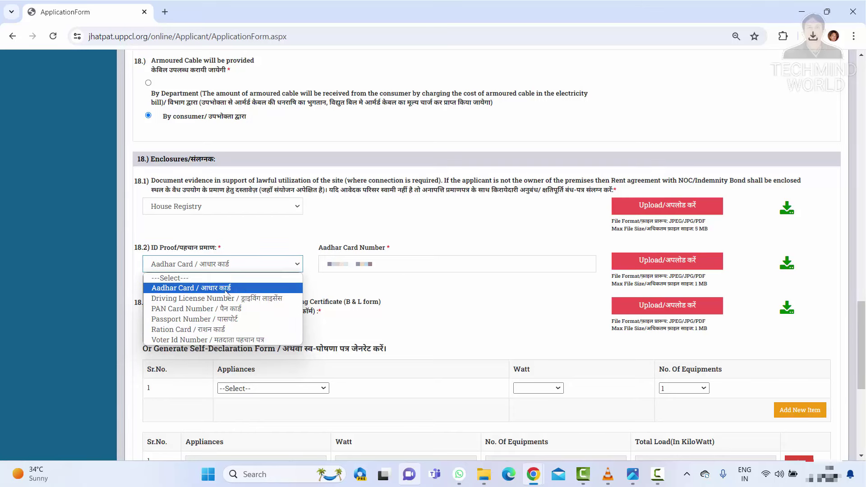
{"action": "left_click", "coordinate": [227, 290]}
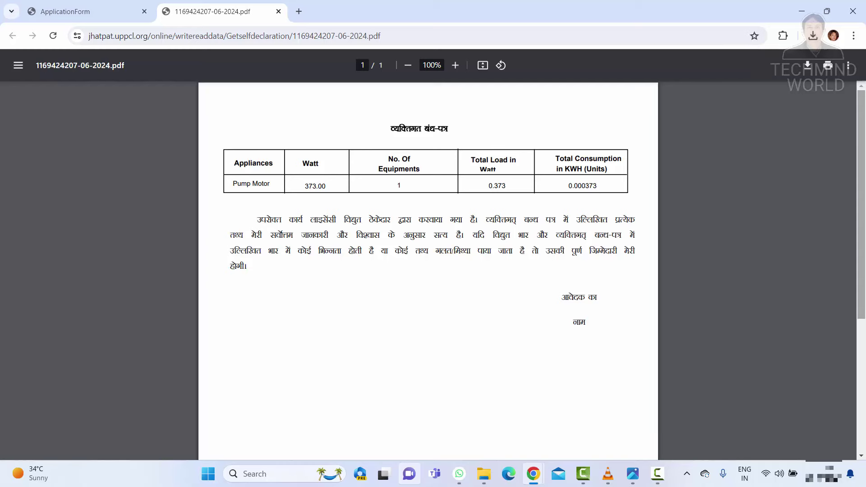
- Close the PDF and pick Pump Motor (373.00 watt) in the self-declaration Appliances dropdown
{"action": "key", "text": "ctrl+w"}
{"action": "scroll", "coordinate": [487, 253], "scroll_direction": "down", "scroll_amount": 5}
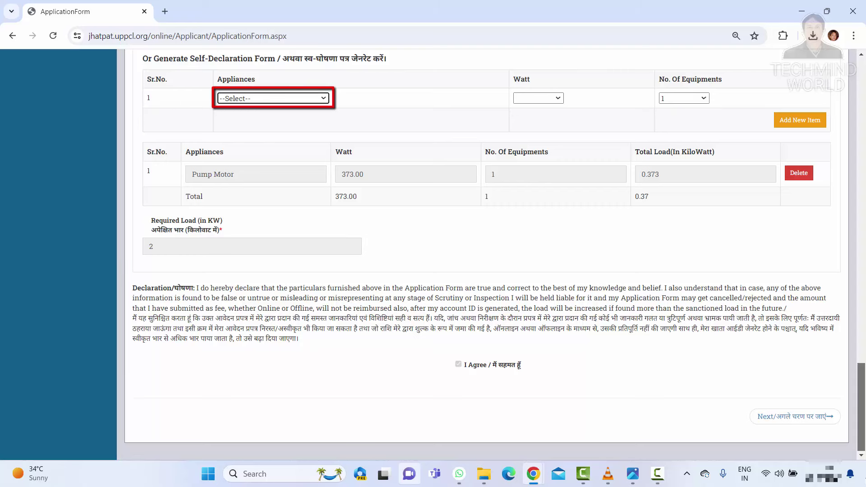
{"action": "left_click", "coordinate": [322, 98]}
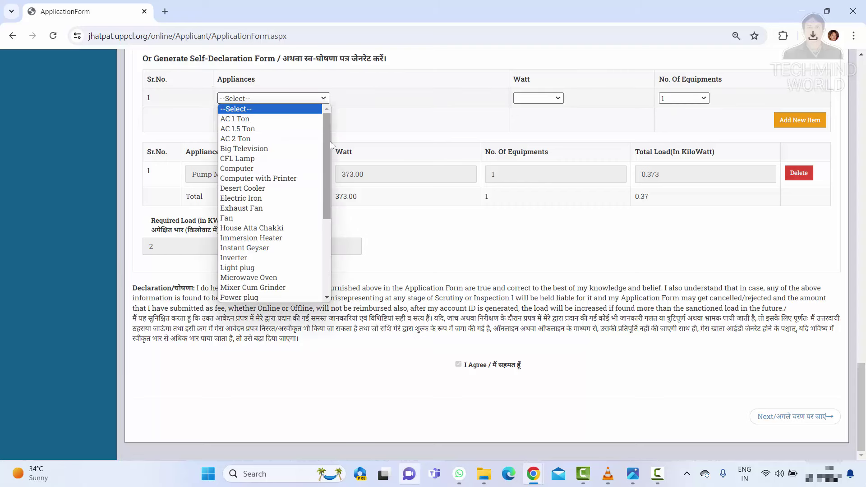
{"action": "left_click_drag", "start_coordinate": [325, 175], "coordinate": [324, 249]}
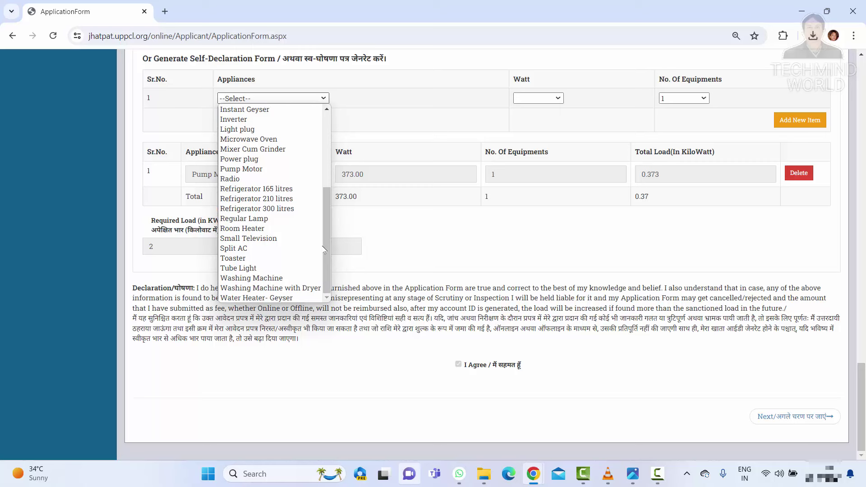
{"action": "left_click", "coordinate": [325, 248]}
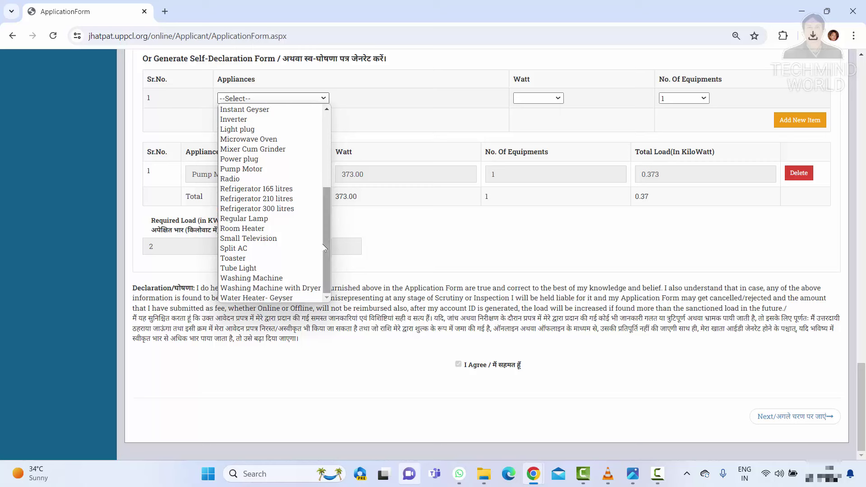
{"action": "left_click", "coordinate": [316, 168]}
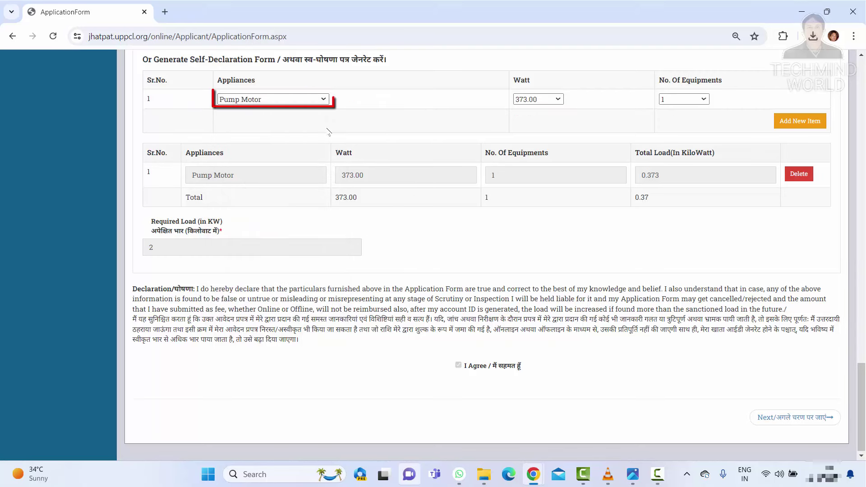